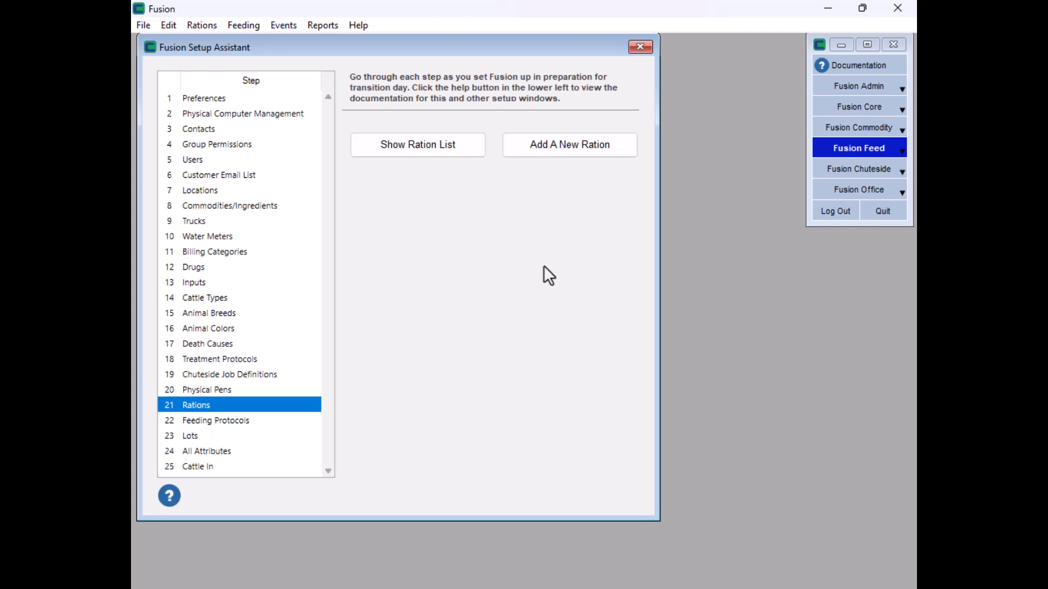
Open the feeding protocols list from the Feeding Protocols step of the setup assistant
left_click(213, 425)
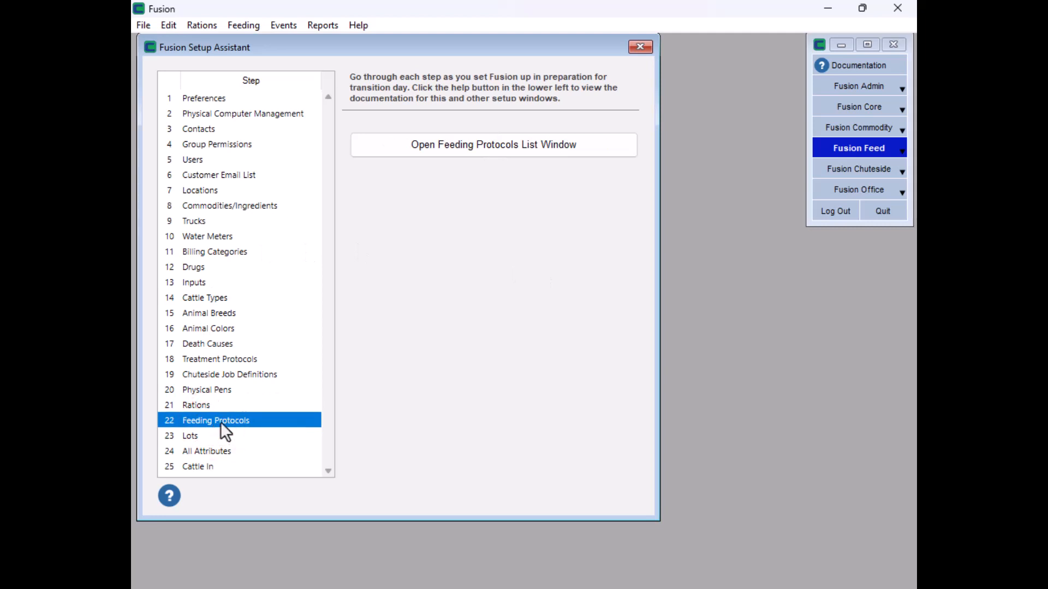
left_click(482, 148)
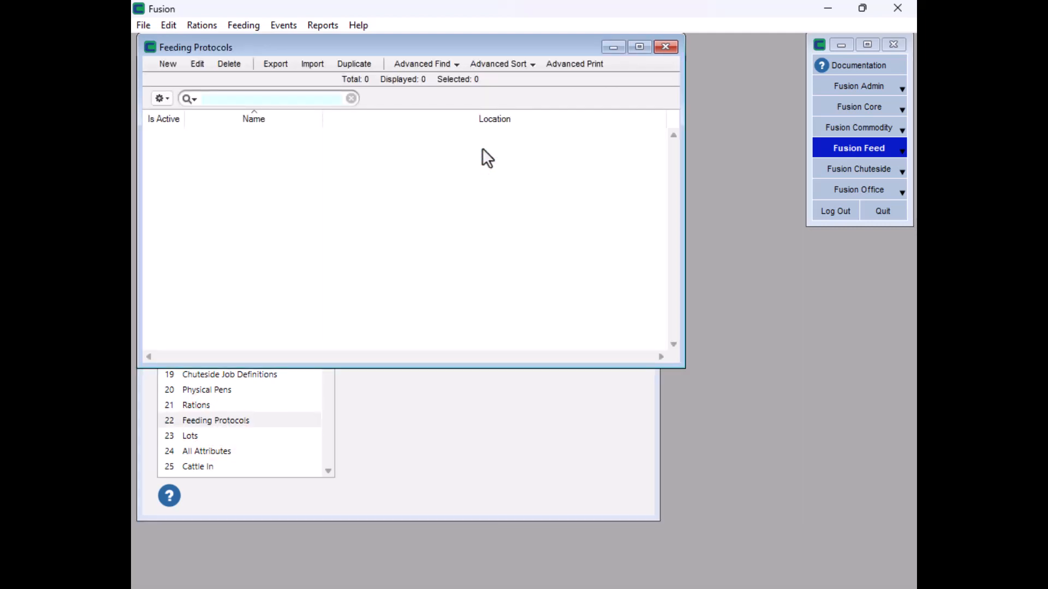
left_click(867, 87)
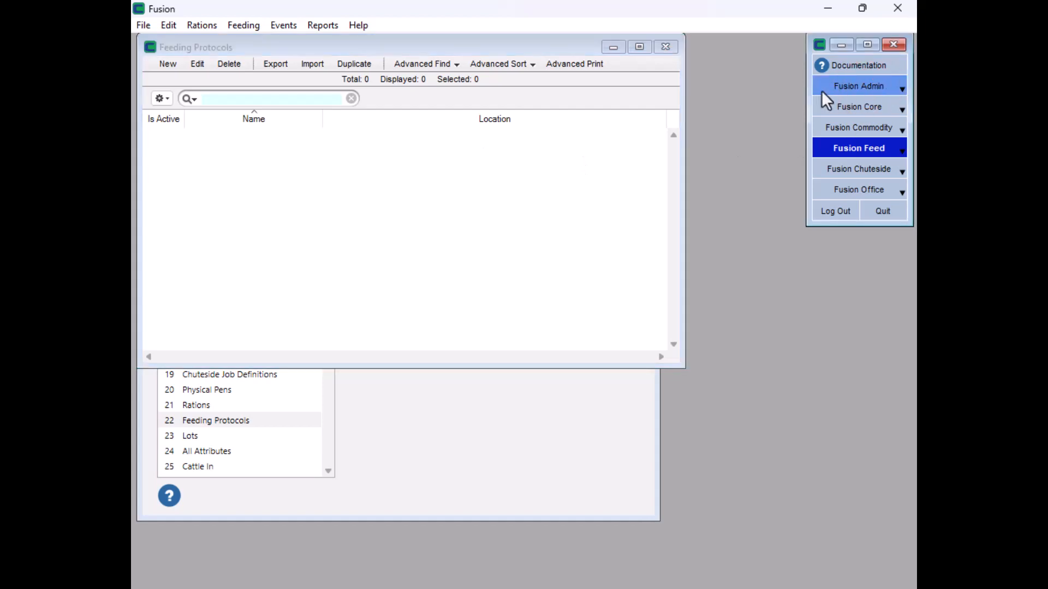
left_click(231, 25)
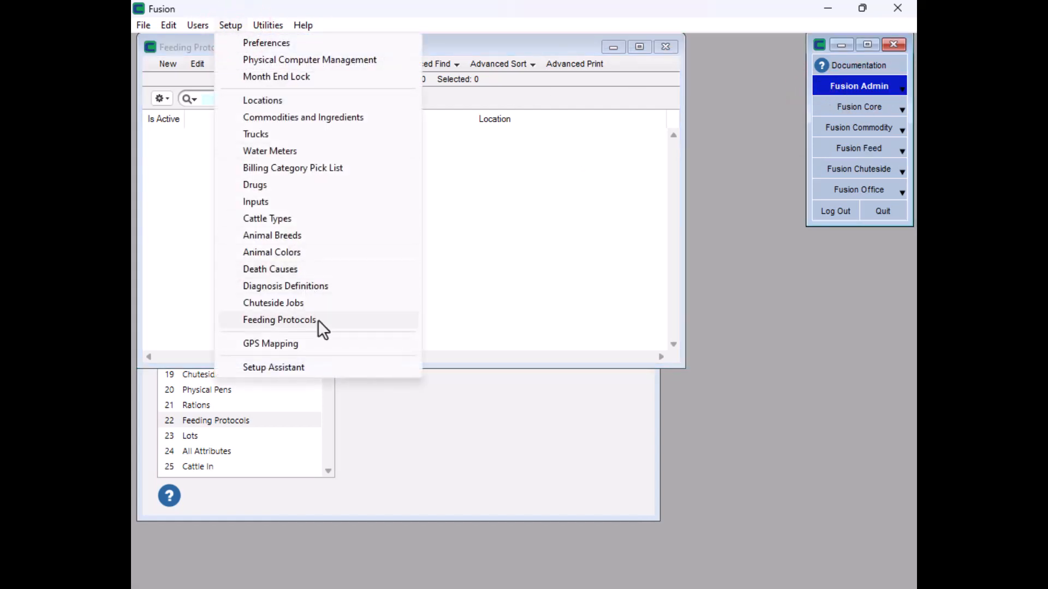
left_click(479, 211)
Create a new feeding protocol named Fall Calves and add the Starter 1 ration to its step 1
left_click(159, 64)
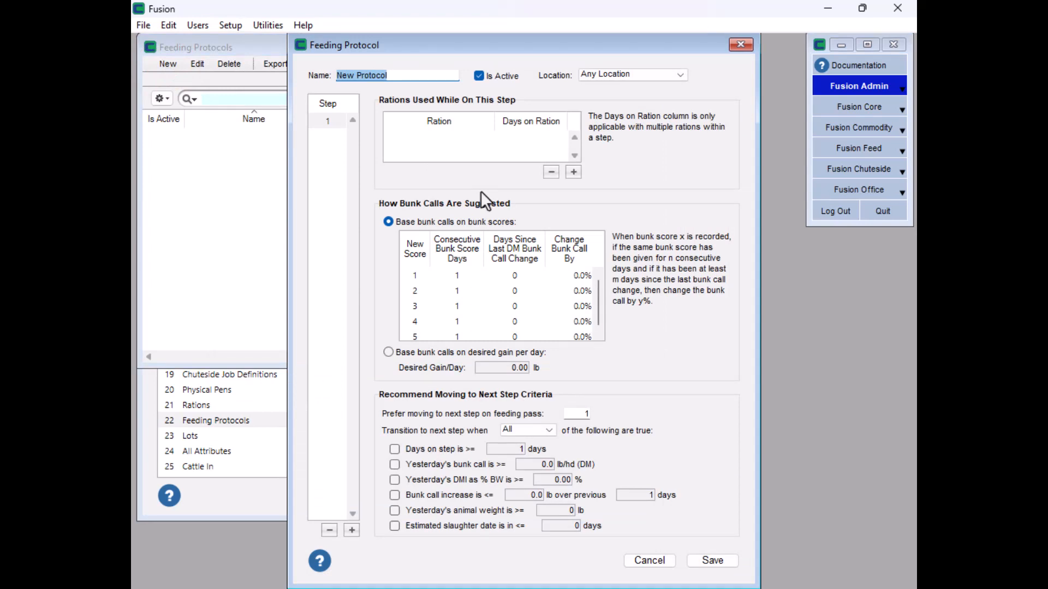
type("Fall ")
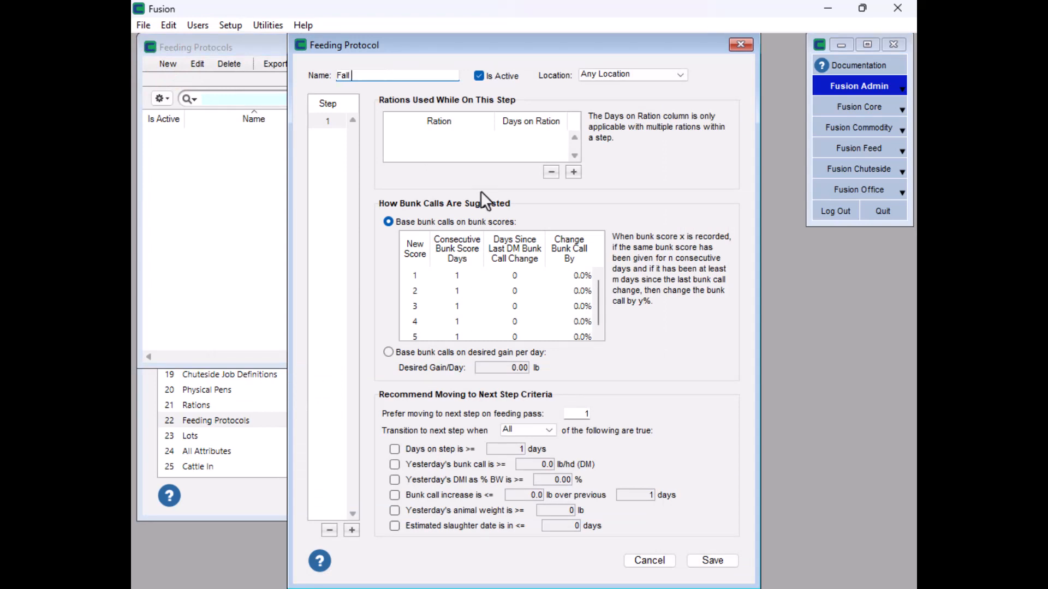
type("Calves")
key("Tab")
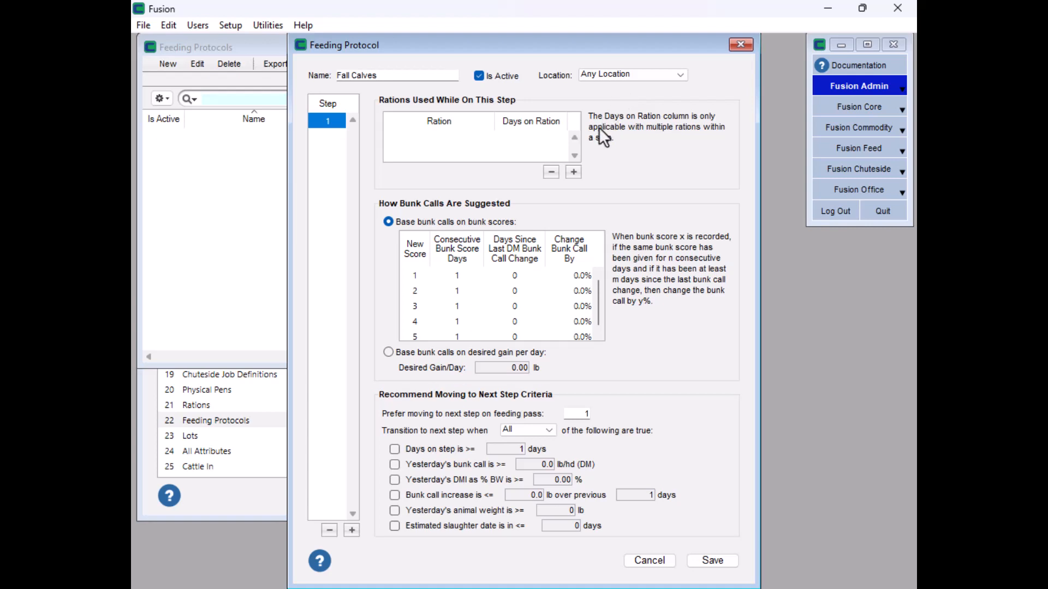
left_click(573, 171)
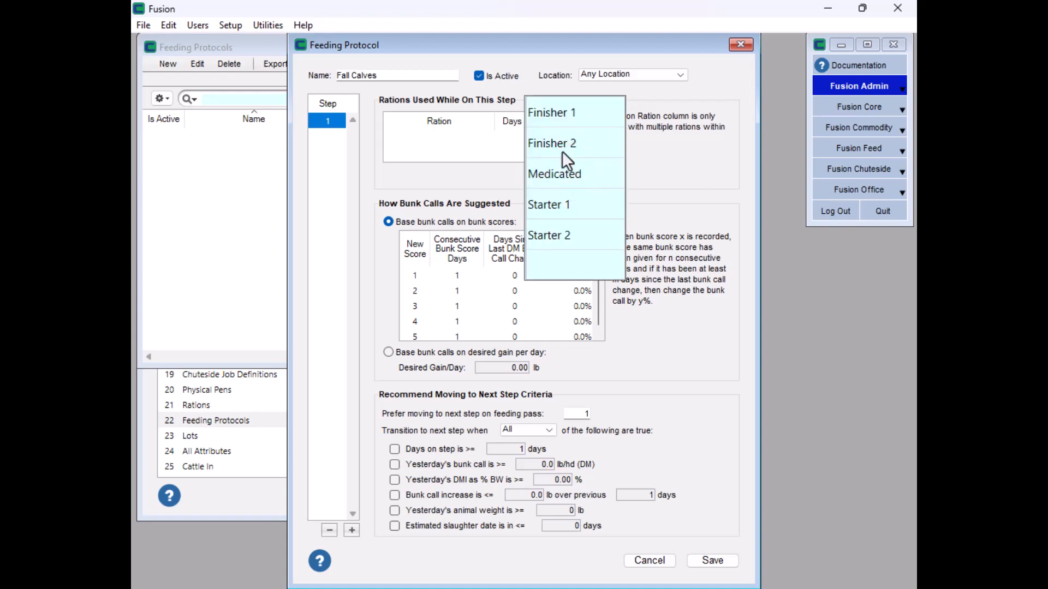
left_click(559, 206)
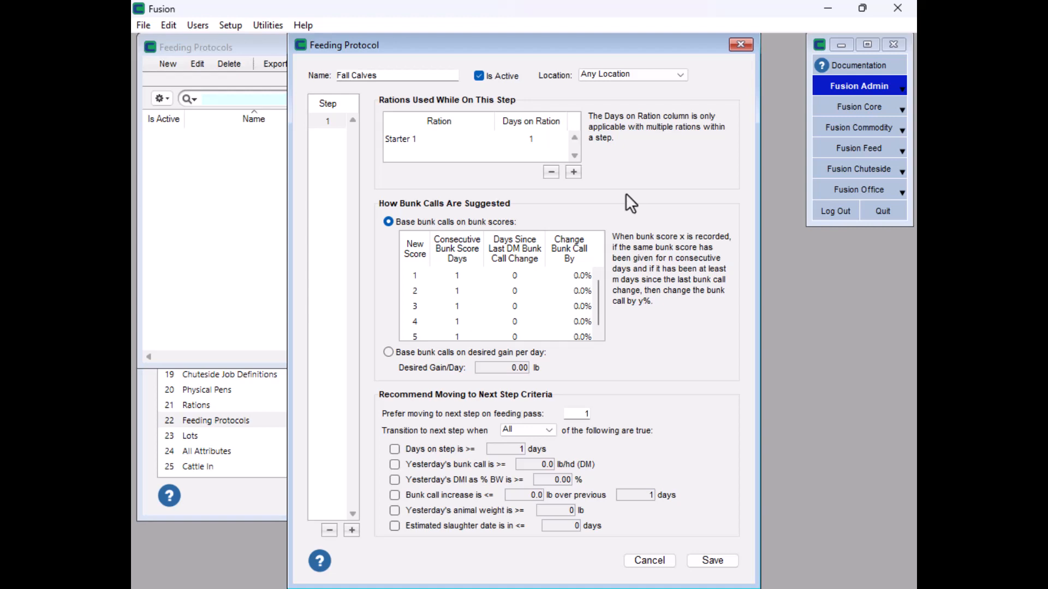
Add the Starter 2 ration to step 1 and set Days on Ration to 2 for both rations
left_click(573, 173)
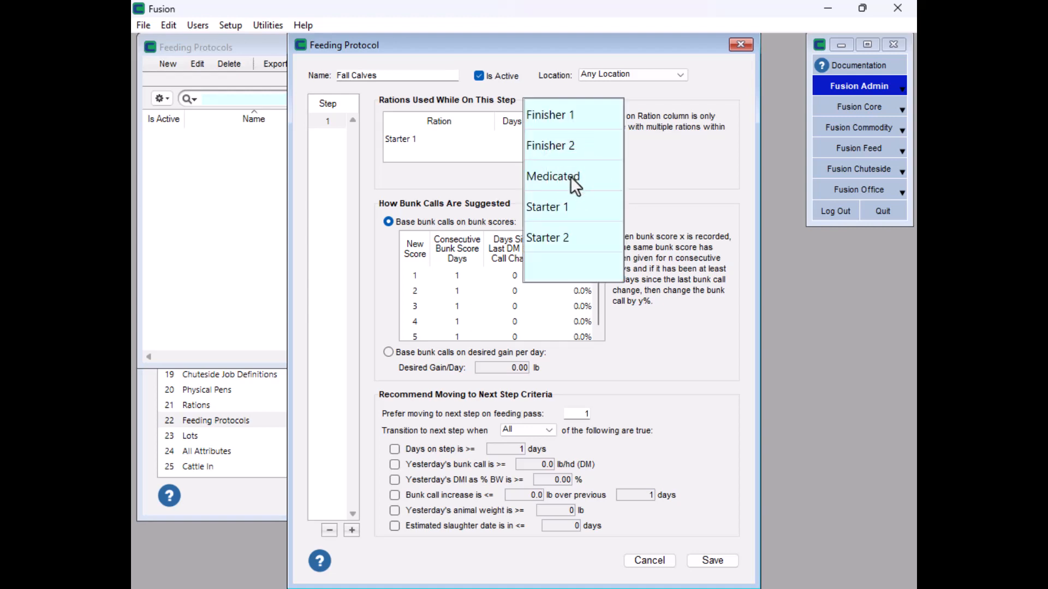
left_click(556, 243)
left_click(532, 157)
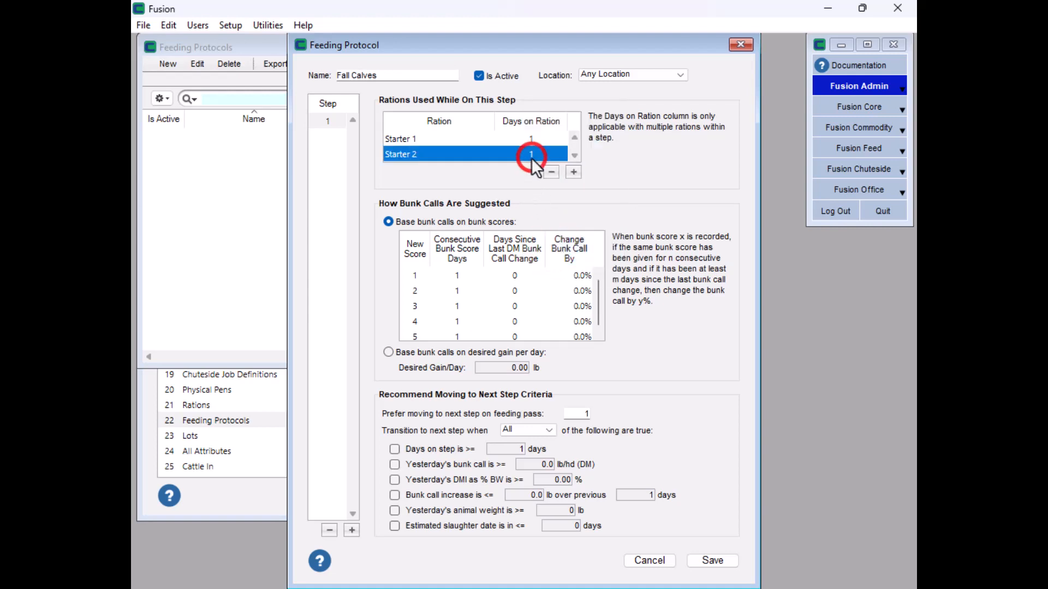
left_click(531, 157)
type("2")
key("Tab")
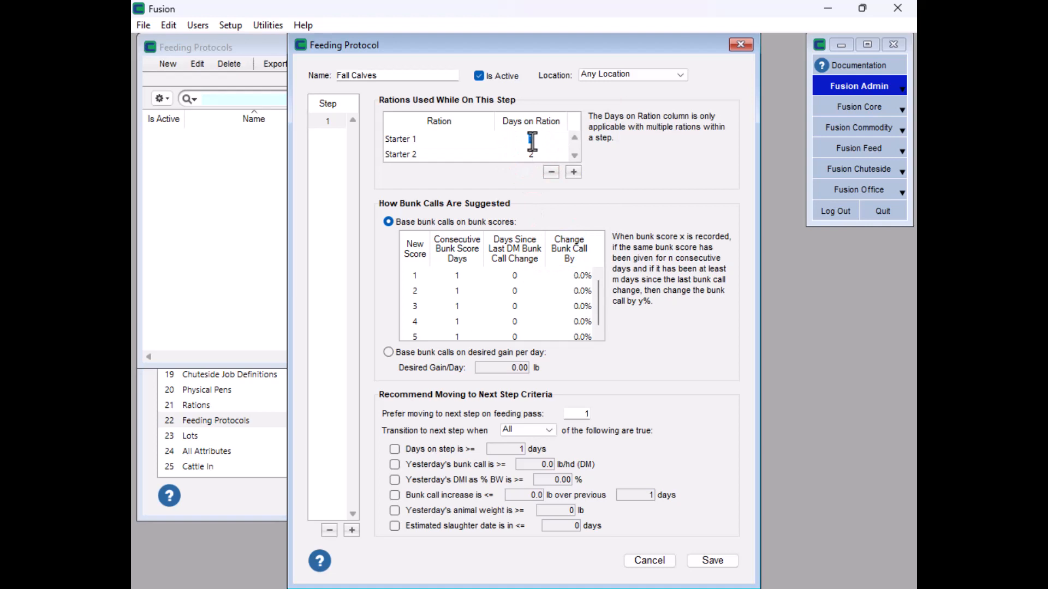
type("2")
key("Tab")
Remove the Starter 2 ration from step 1 and set the days on ration for Starter 1 to 1
left_click(442, 156)
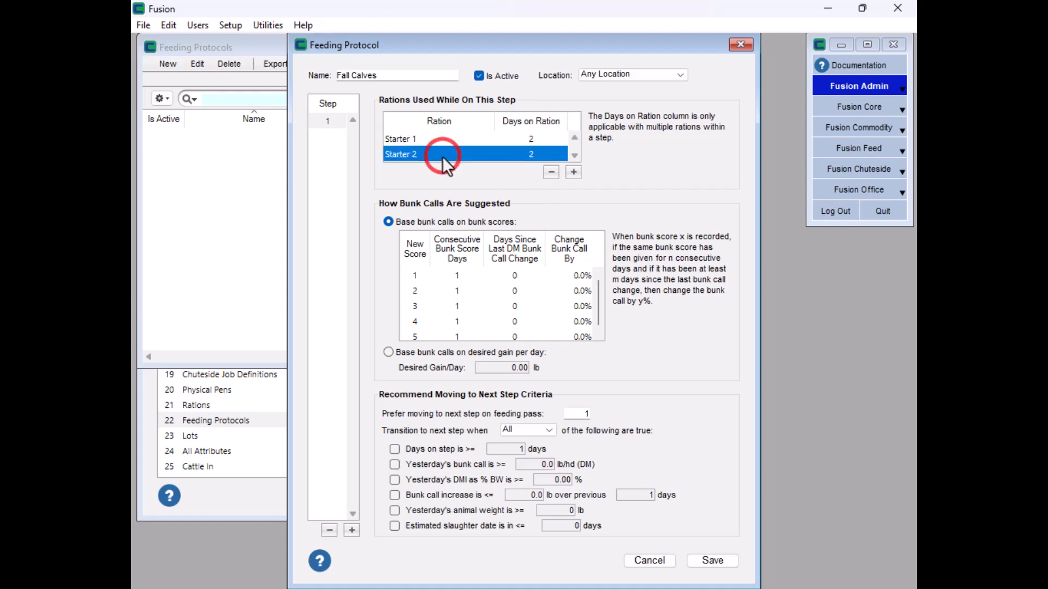
left_click(548, 173)
left_click(529, 141)
type("1")
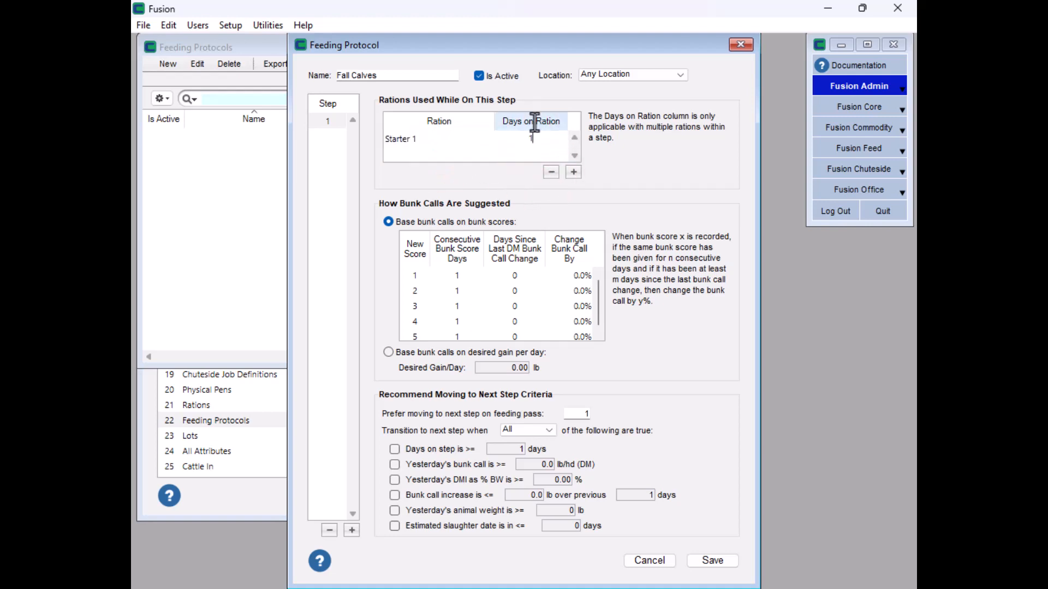
key("Return")
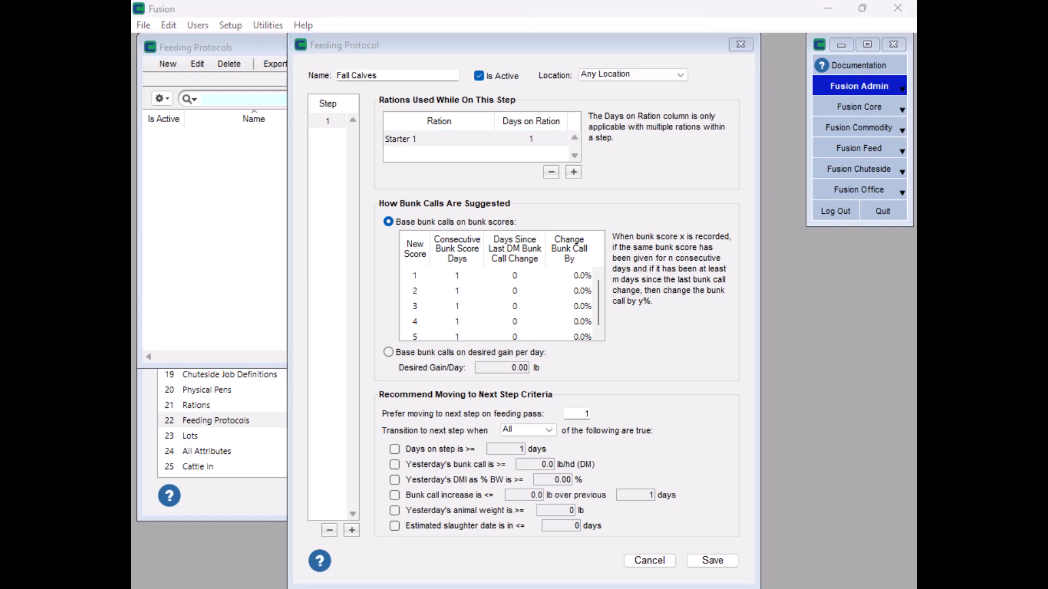
Set the bunk call change for bunk score 1 to 5%
left_click(394, 260)
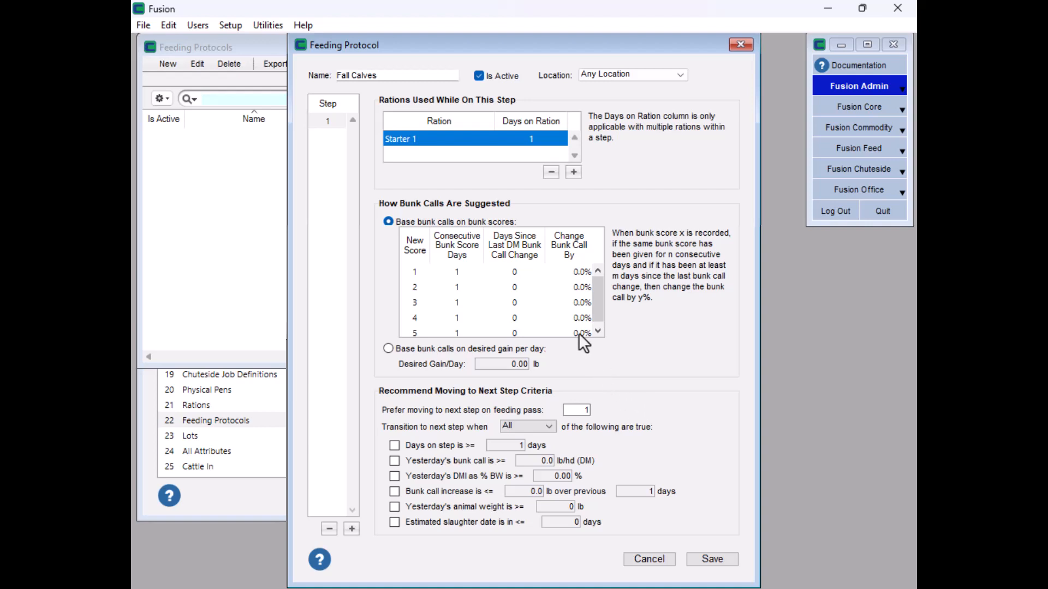
left_click(581, 273)
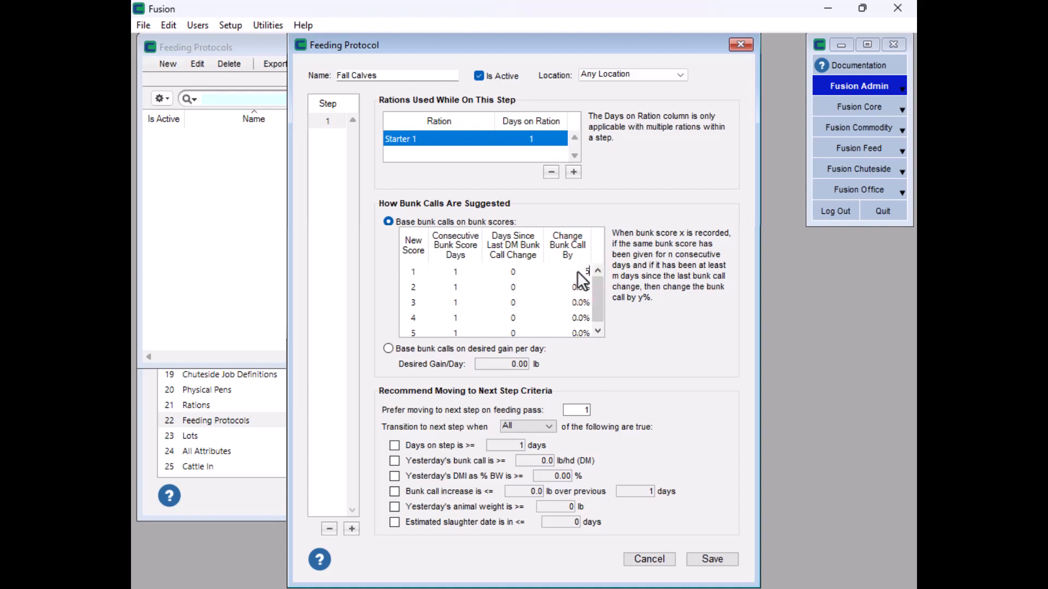
type("5")
key("Tab")
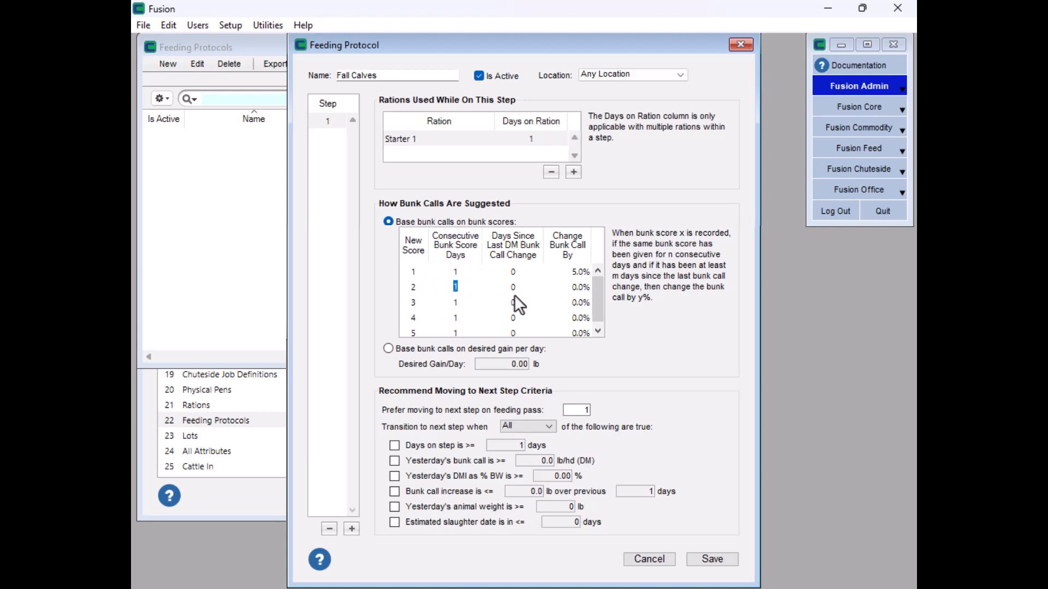
For bunk score 2, set 2 consecutive score days, 2 days since the last bunk call change and a 2.5% bunk call change
type("2")
key("Tab")
key("Tab")
type("2.5")
key("Tab")
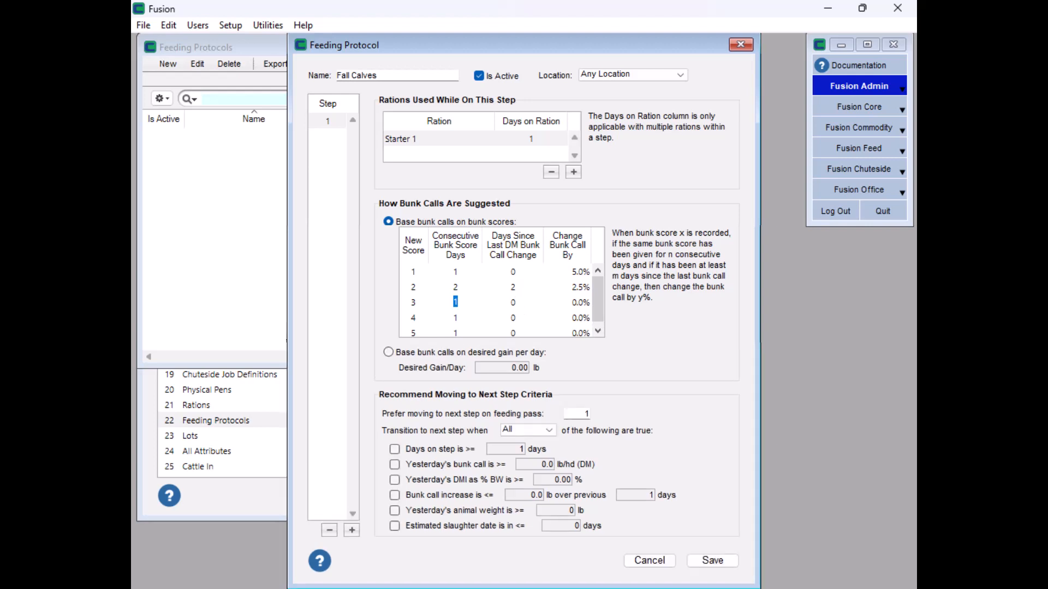
left_click(414, 272)
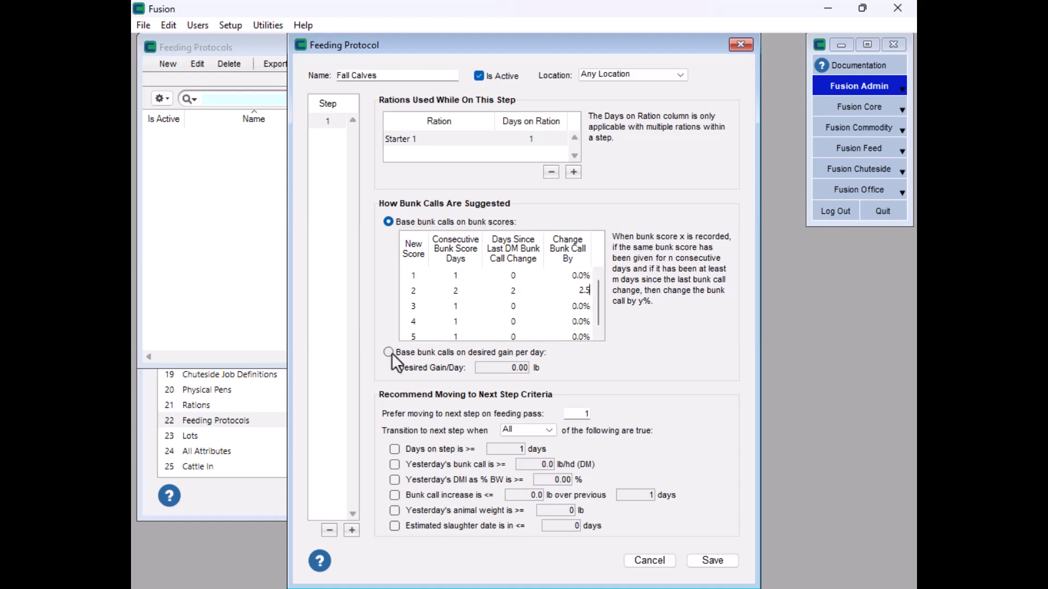
Base the bunk calls on desired gain per day and set the desired gain to 2.5 lb
left_click(389, 353)
left_click(498, 369)
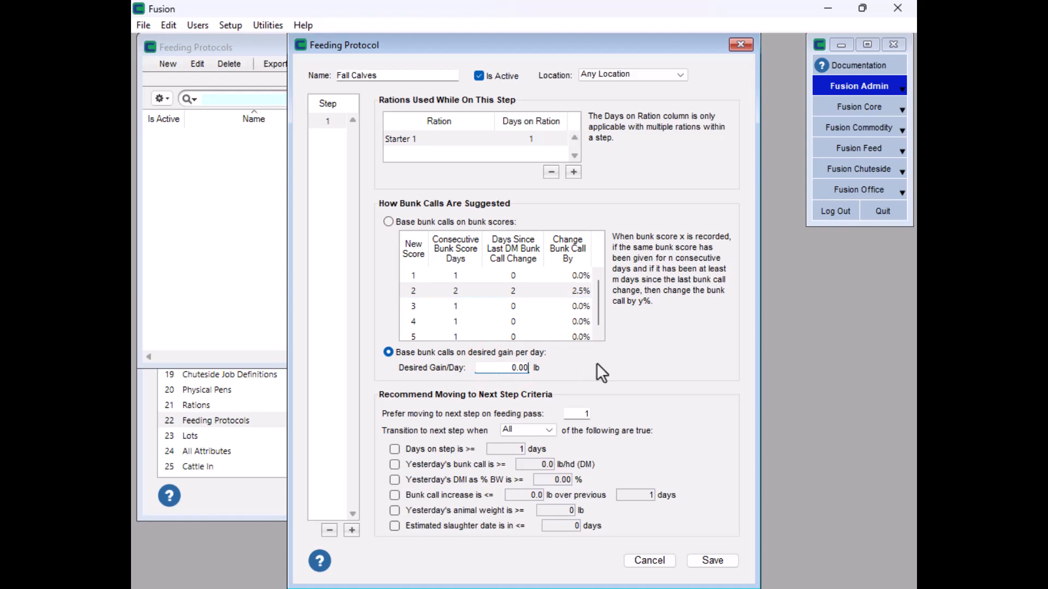
key("BackSpace")
key("BackSpace")
key("BackSpace")
key("BackSpace")
type("2.5")
key("Tab")
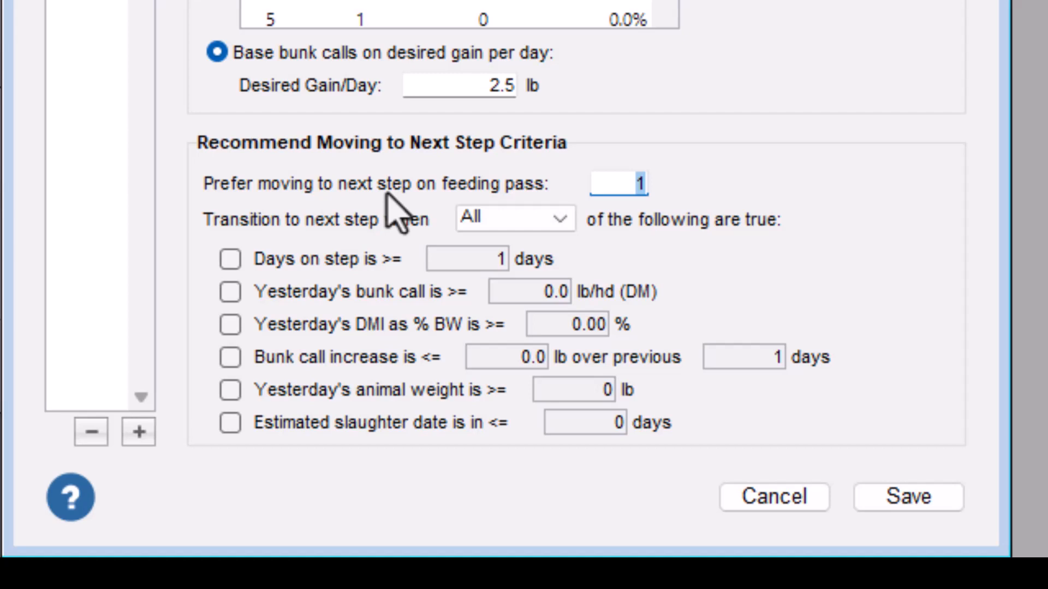
Enable the next-step criteria for days on step of at least 7 and yesterday's DMI of at least 1.5% of body weight
left_click(234, 266)
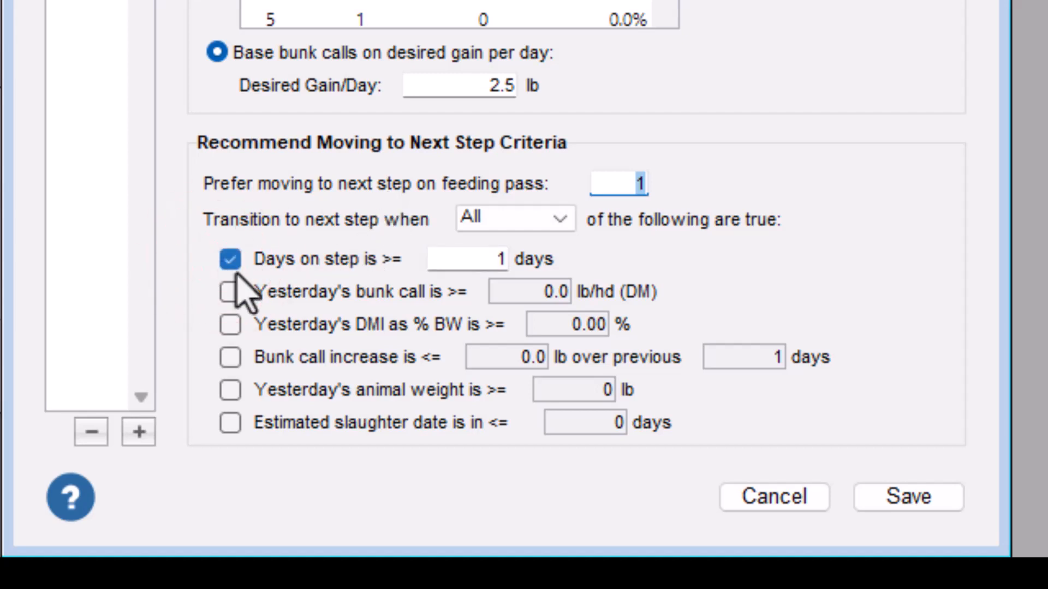
left_click(472, 262)
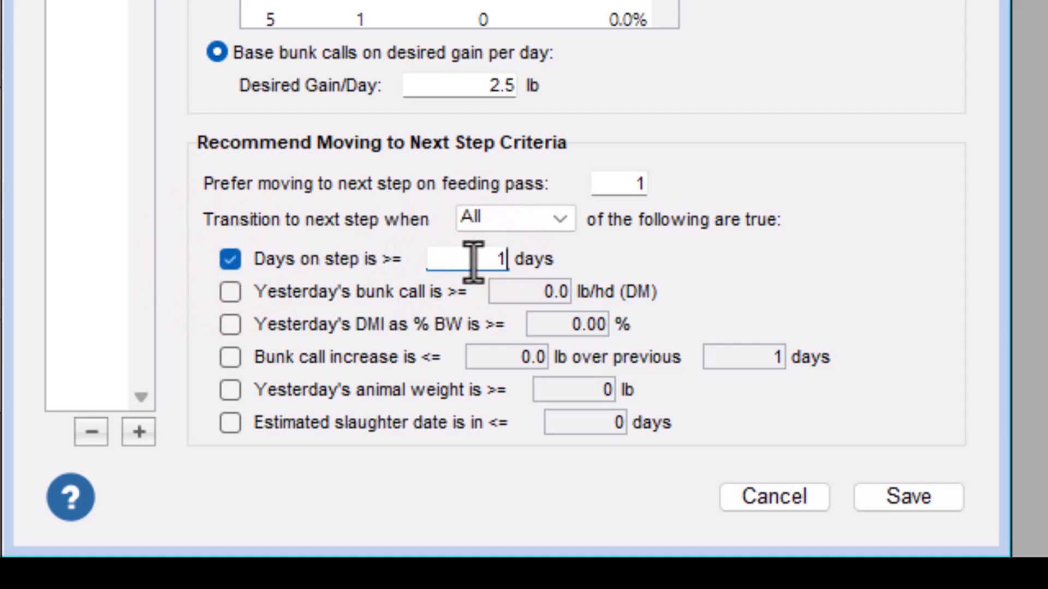
key("BackSpace")
type("7")
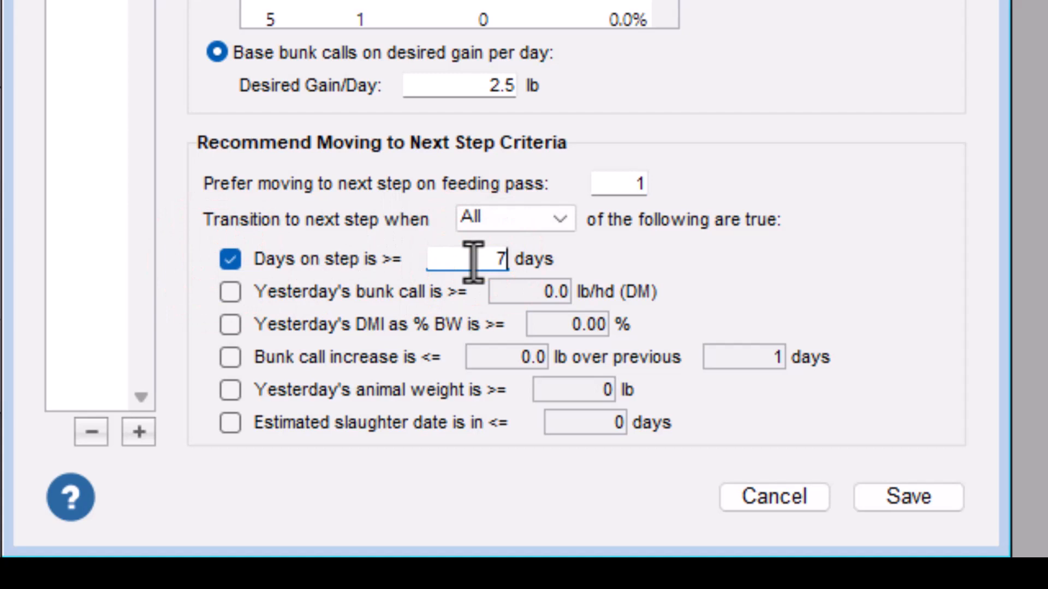
left_click(230, 326)
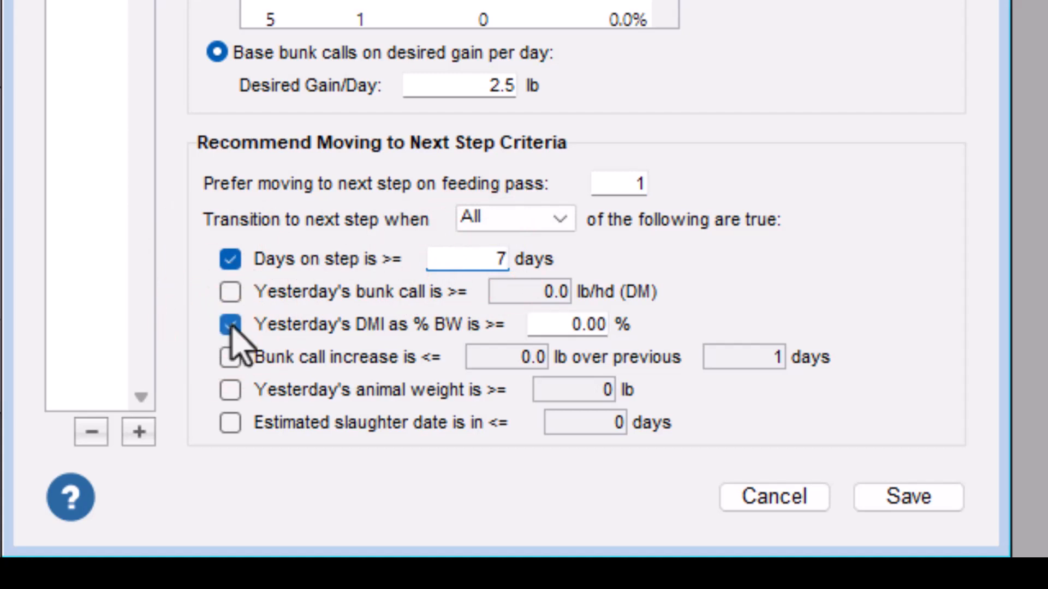
left_click(570, 328)
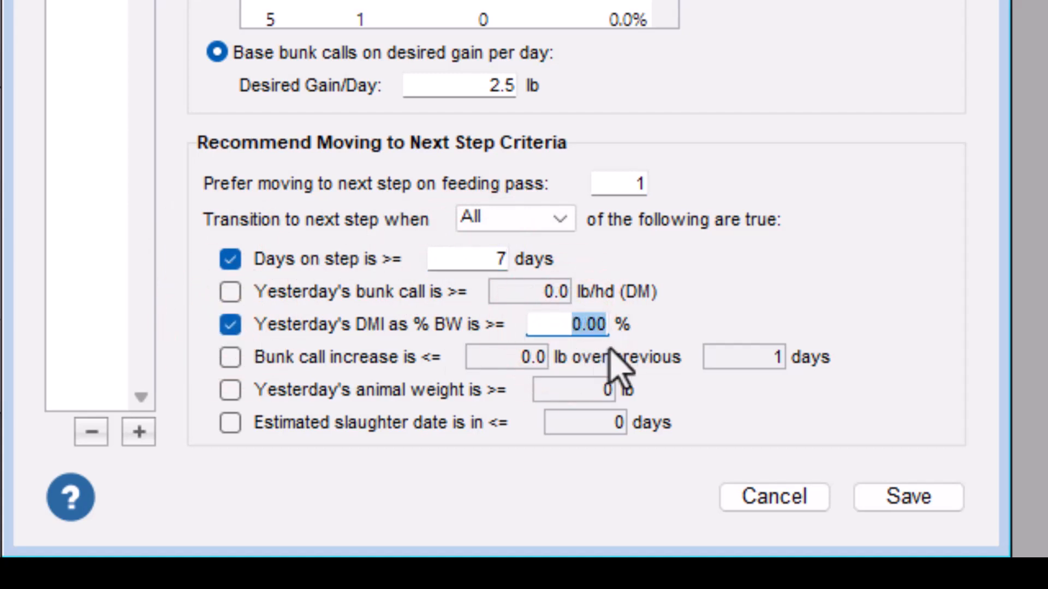
type("1.5")
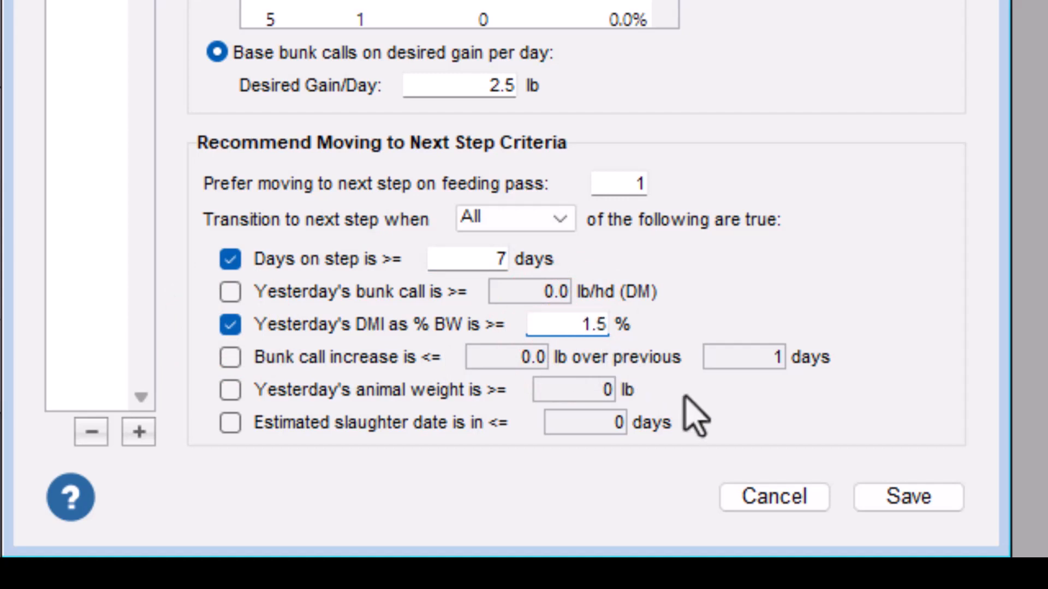
left_click(570, 221)
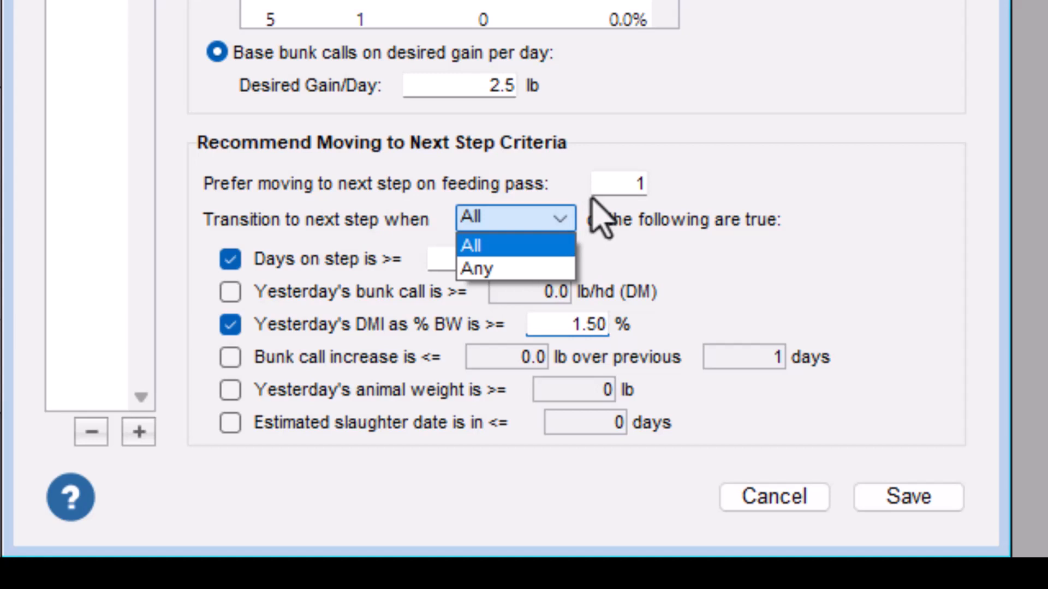
left_click(622, 205)
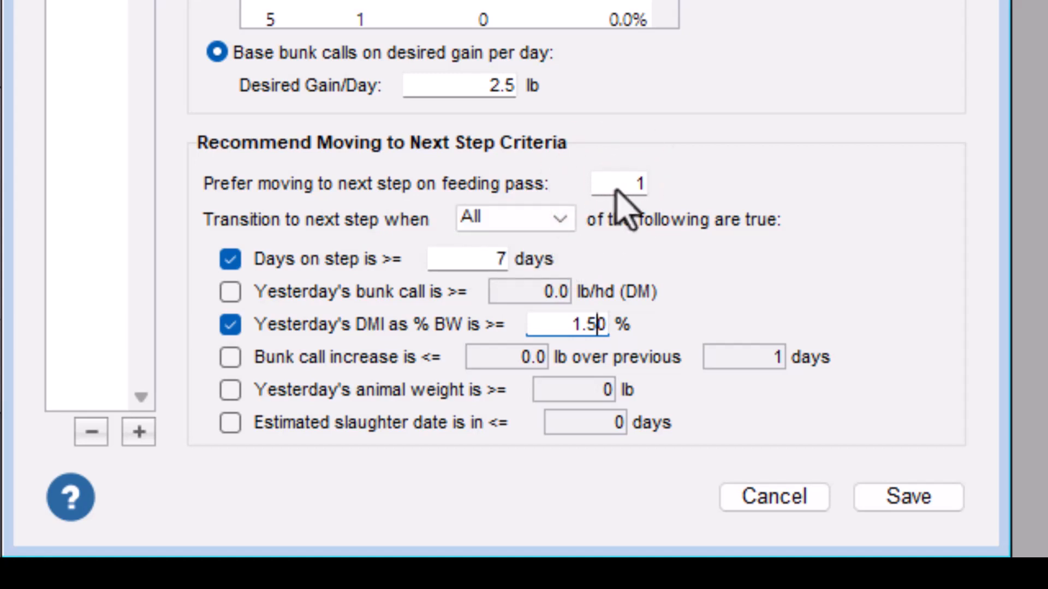
left_click(640, 182)
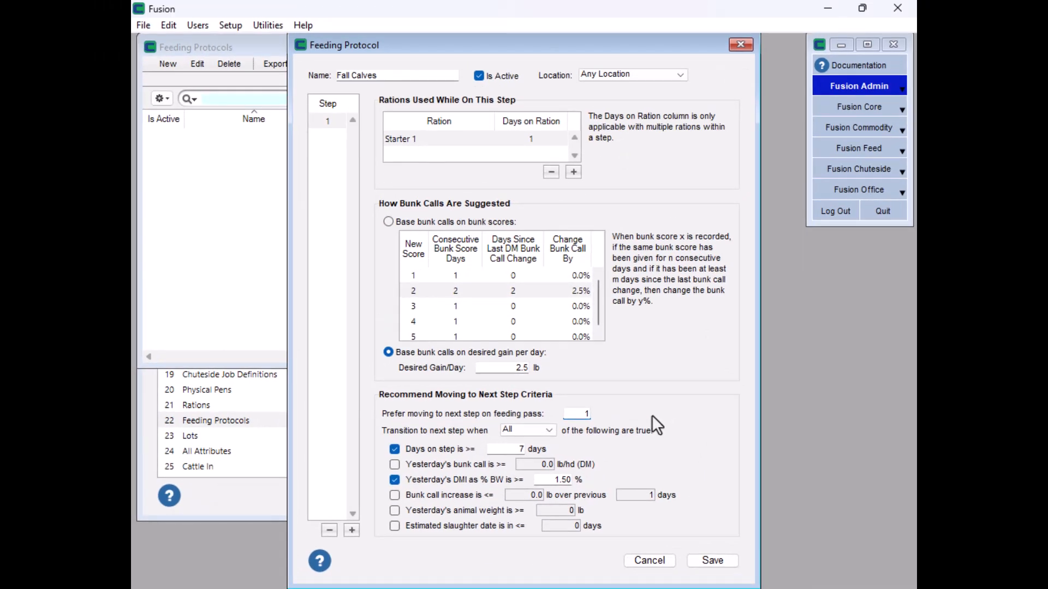
Add a second step to the Fall Calves protocol and save the protocol
left_click(351, 530)
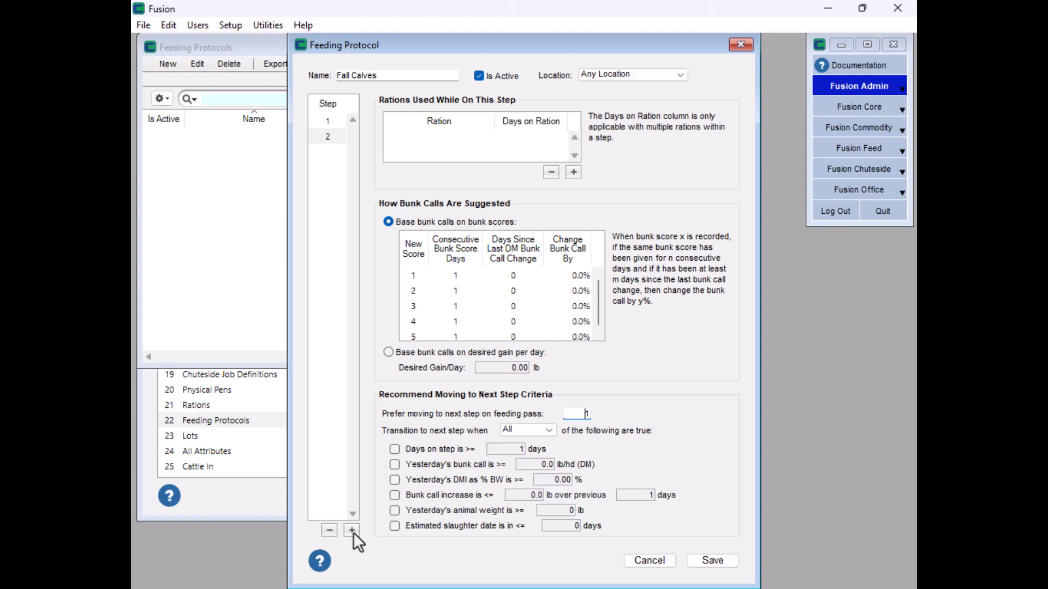
left_click(712, 561)
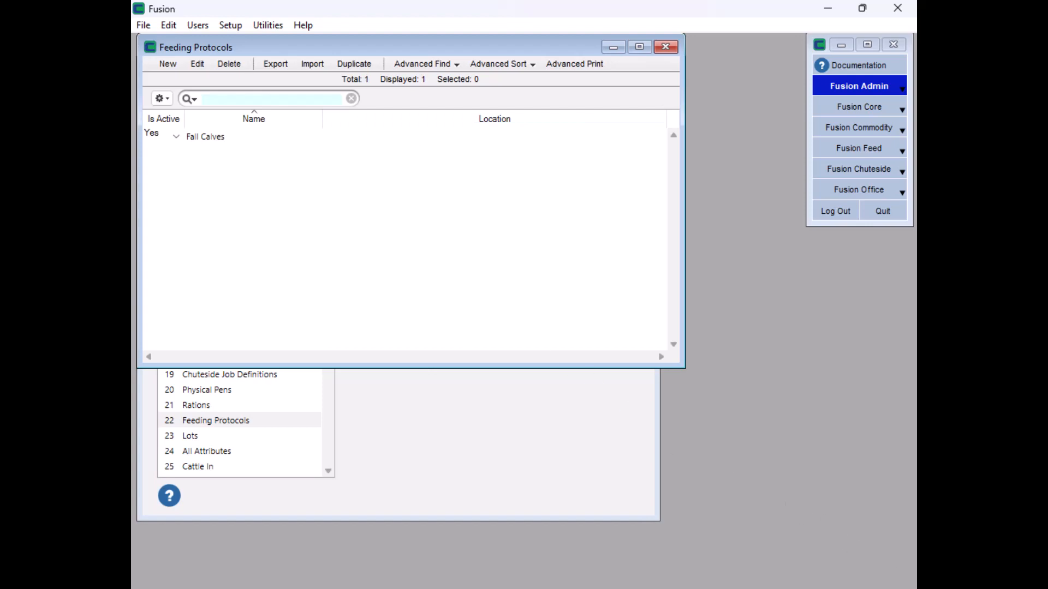
mouse_move(899, 581)
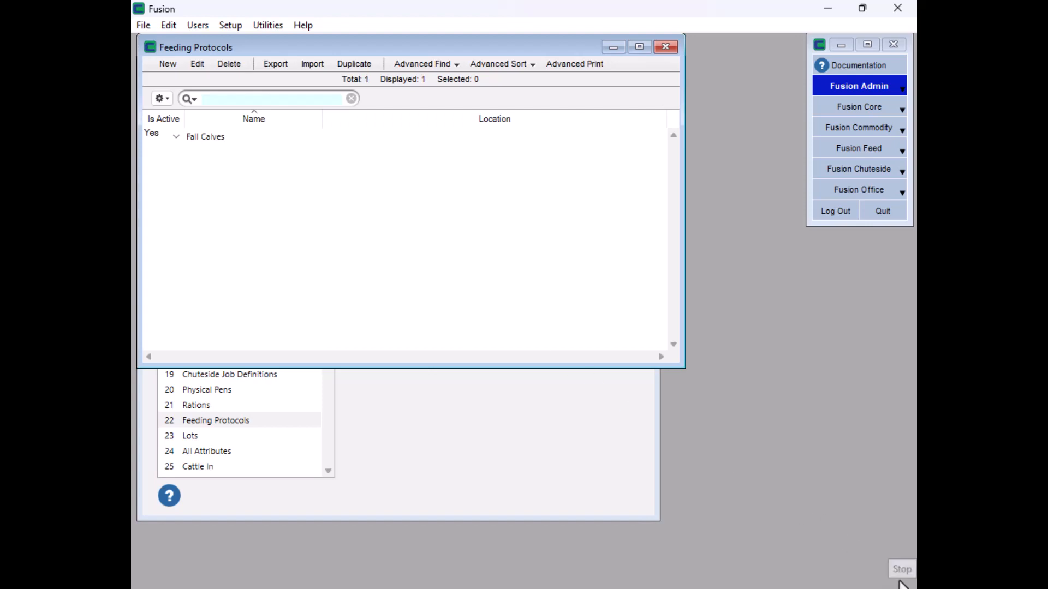